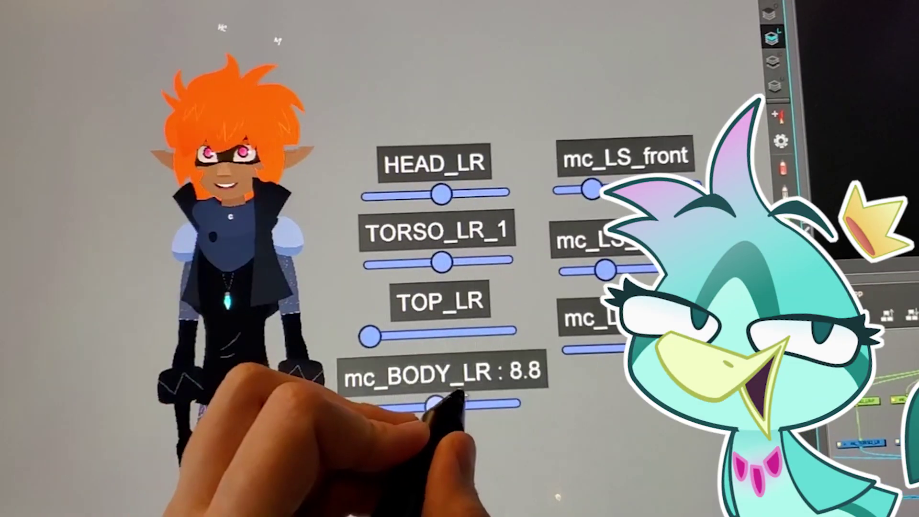
pyautogui.moveTo(442, 405); pyautogui.dragTo(467, 443)
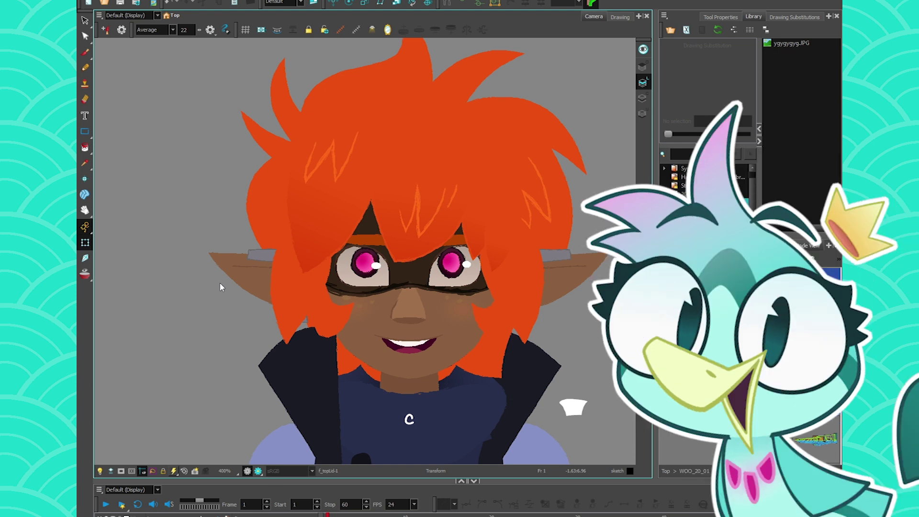
pyautogui.moveTo(269, 429); pyautogui.dragTo(263, 389)
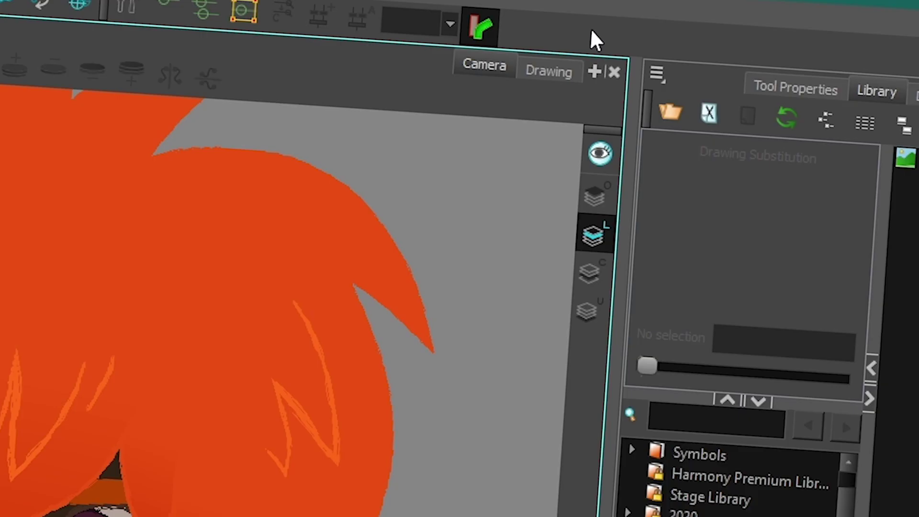
# - Show the Master Controller toolbar and open the Function Wizard
pyautogui.rightClick(637, 4)
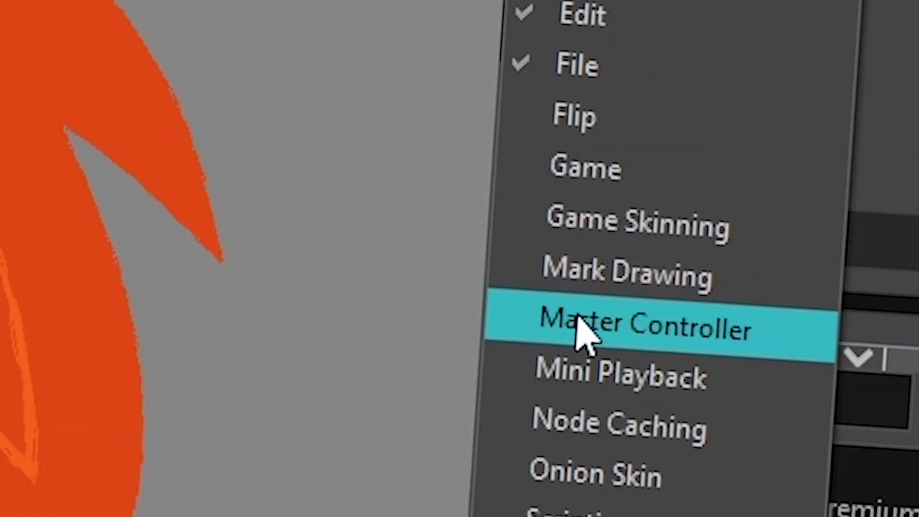
pyautogui.click(615, 385)
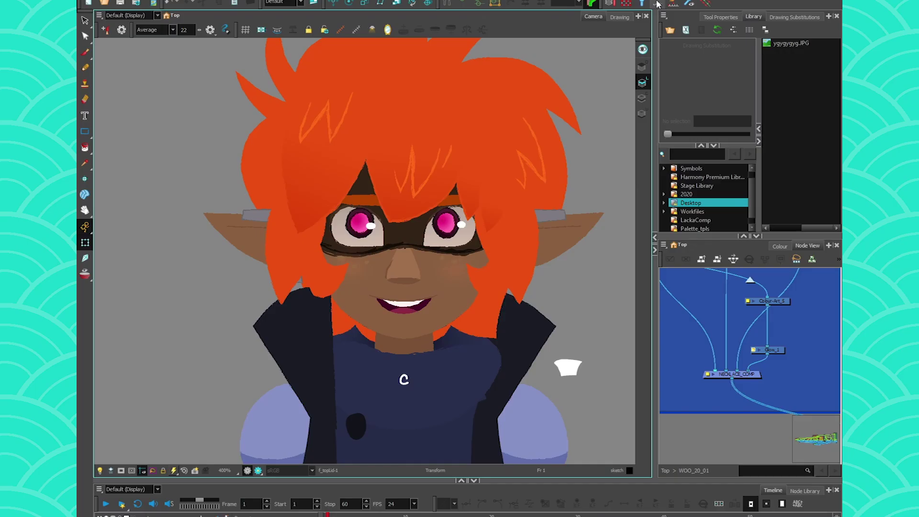
pyautogui.click(577, 221)
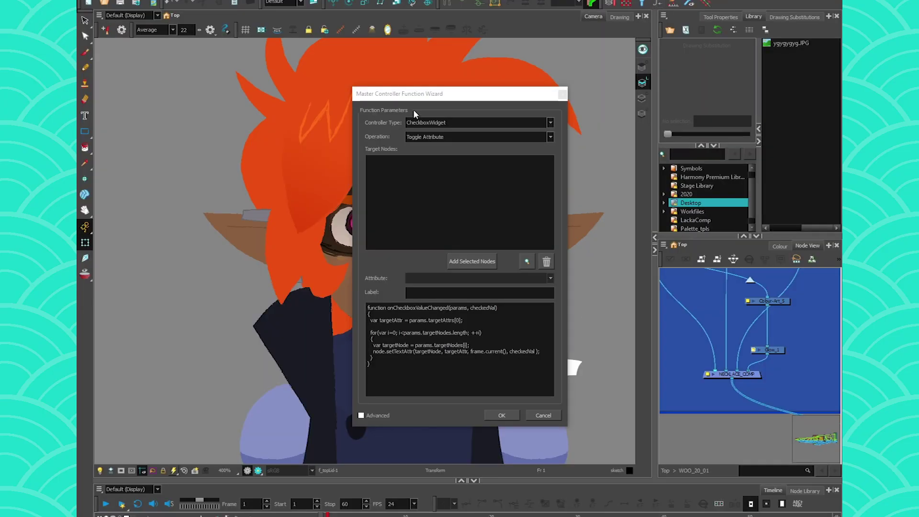
pyautogui.click(408, 122)
pyautogui.click(406, 133)
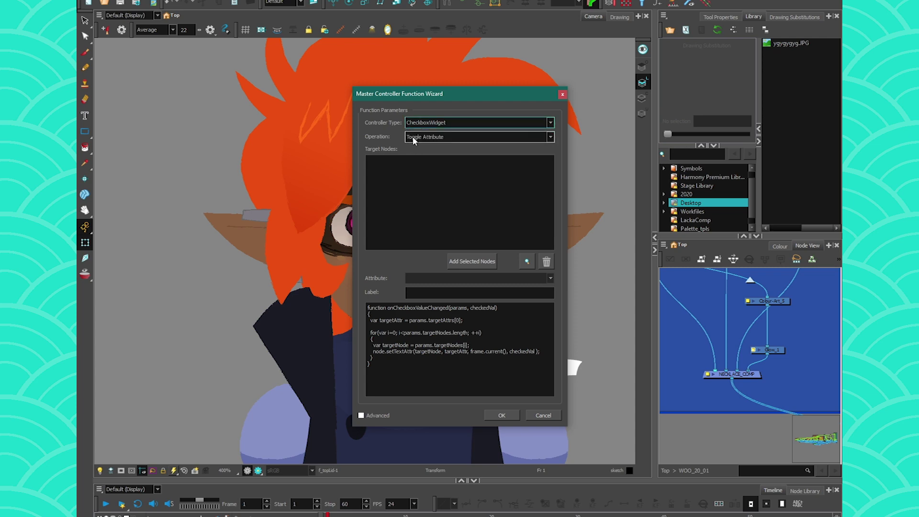
pyautogui.click(411, 138)
pyautogui.click(402, 133)
pyautogui.click(267, 190)
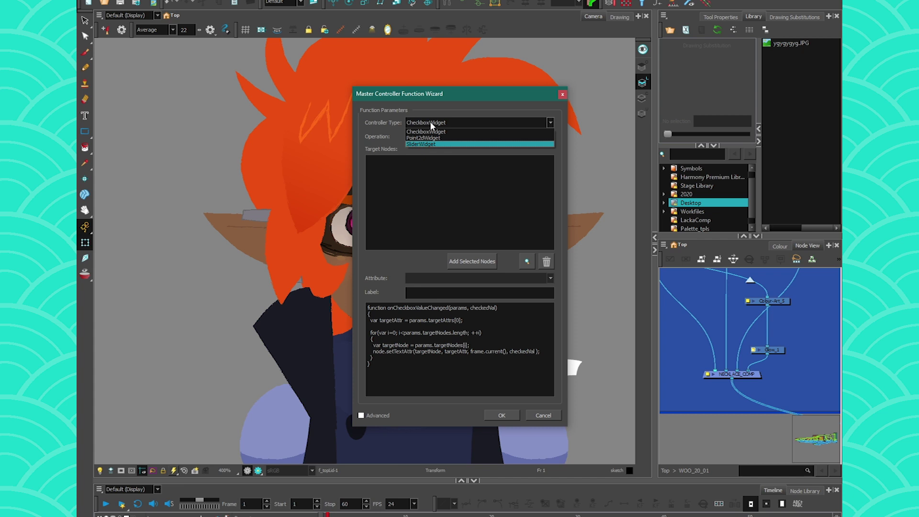
pyautogui.click(407, 122)
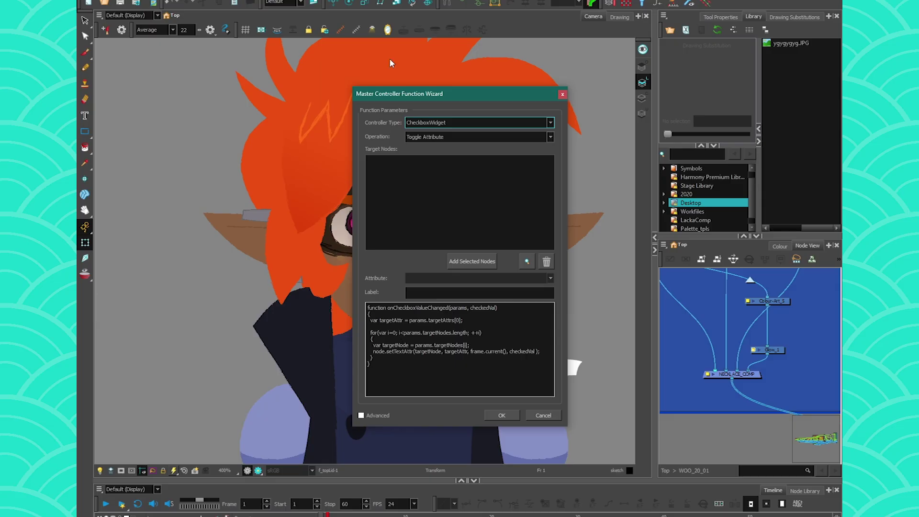
# - Move the wizard window clear of the character's face and select the top eyelid of the eye farthest from it
pyautogui.moveTo(381, 96); pyautogui.dragTo(400, 97)
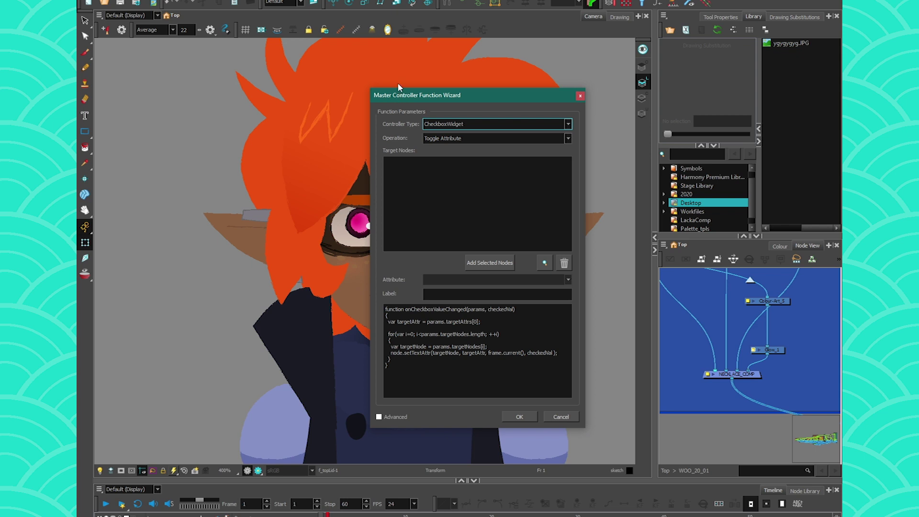
pyautogui.moveTo(399, 95); pyautogui.dragTo(502, 85)
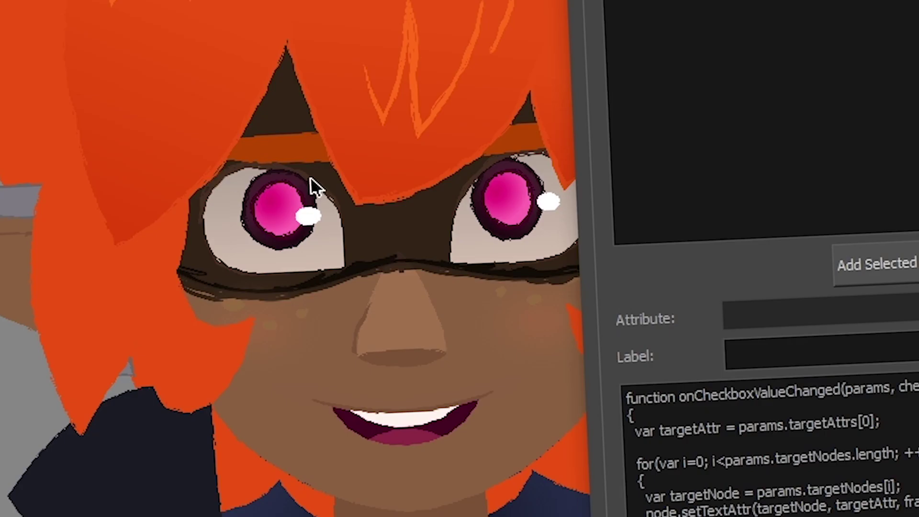
pyautogui.click(316, 189)
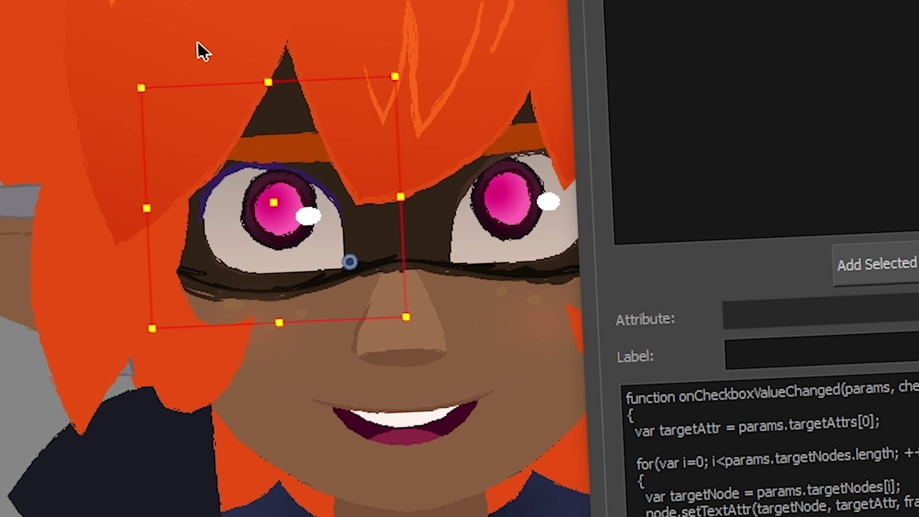
pyautogui.moveTo(670, 0); pyautogui.dragTo(657, 25)
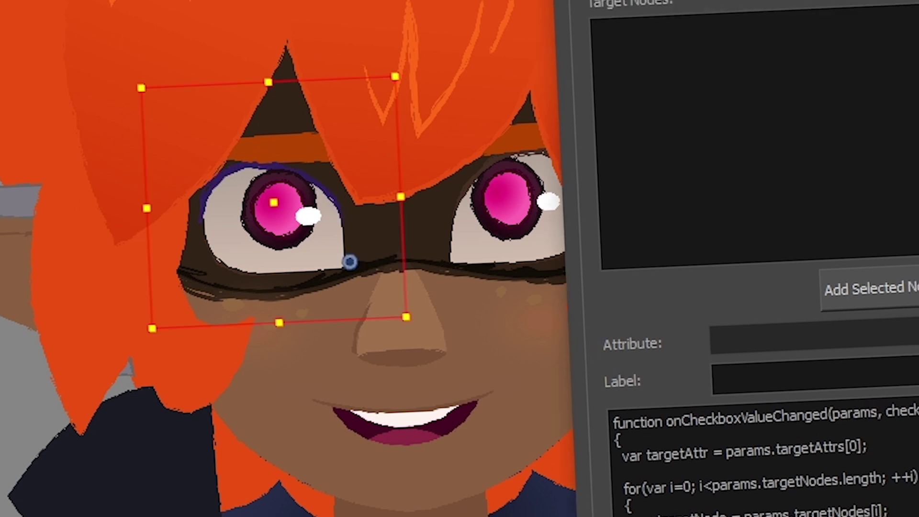
pyautogui.scroll(12, 280, 175)
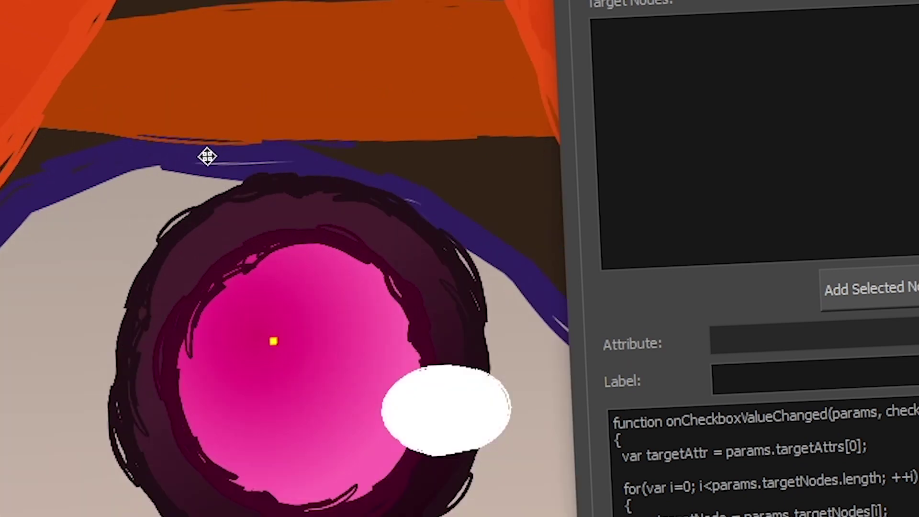
pyautogui.scroll(-8, 39, 178)
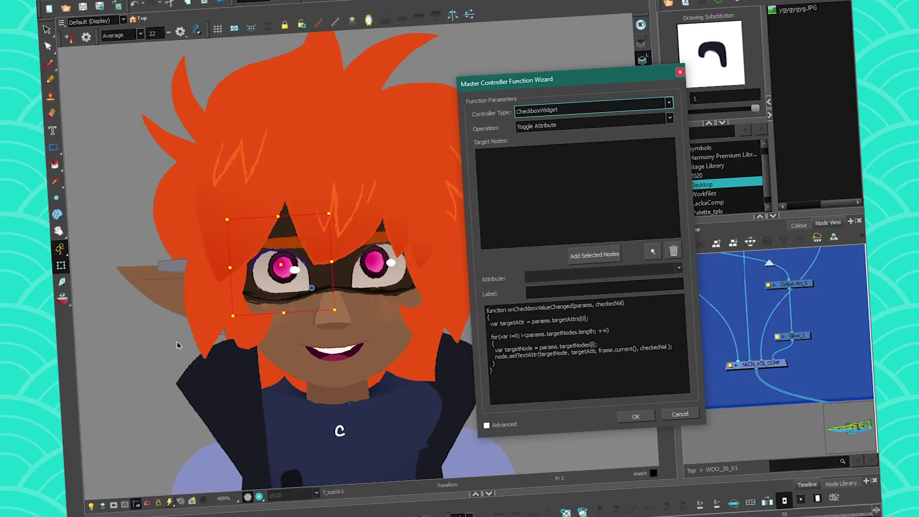
pyautogui.press('space')
pyautogui.moveTo(195, 325); pyautogui.dragTo(242, 312)
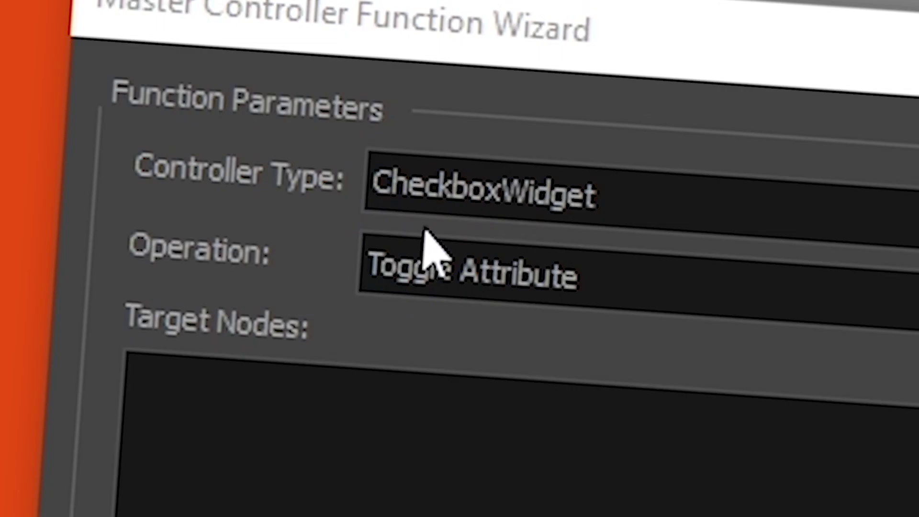
# - Set the controller type to CheckboxWidget and the operation to Show/Hide Deformers
pyautogui.click(528, 125)
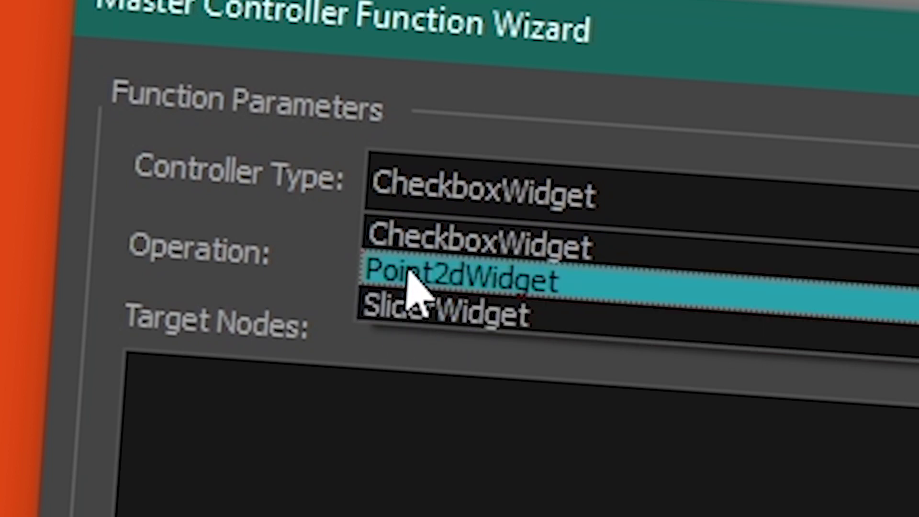
pyautogui.click(463, 243)
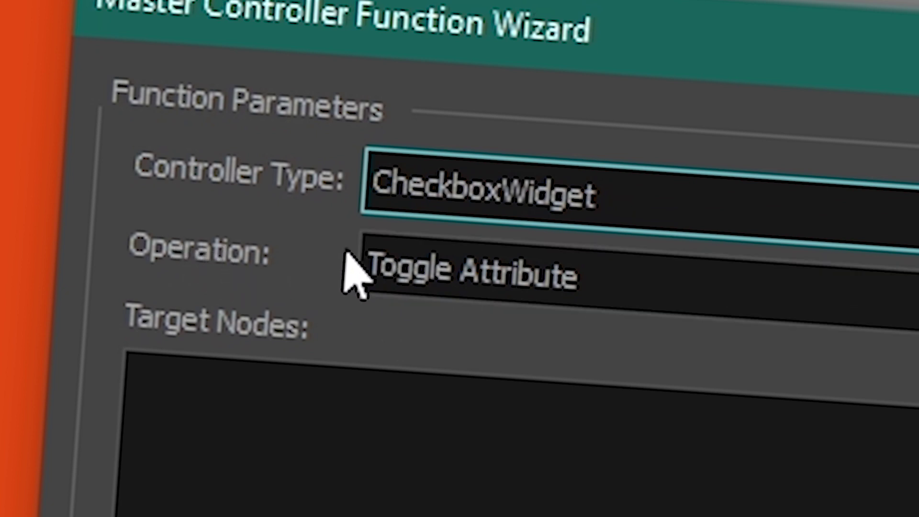
pyautogui.click(397, 280)
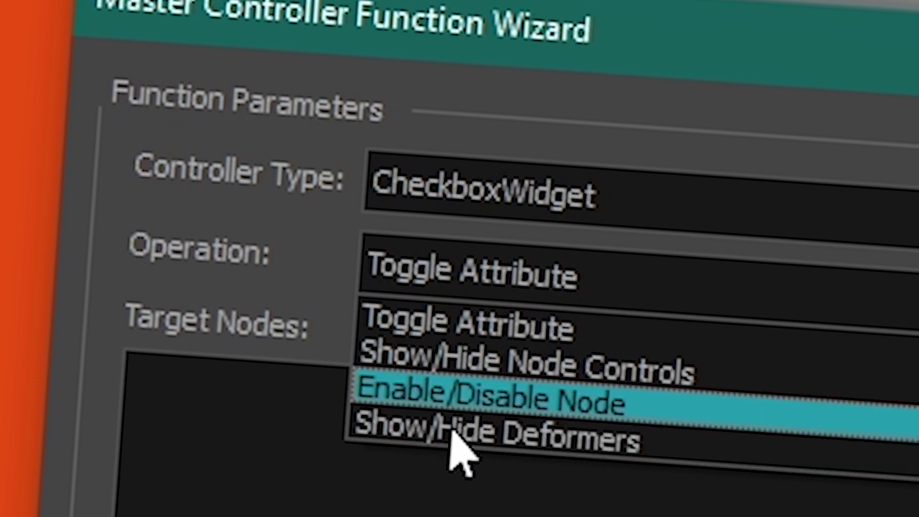
pyautogui.click(401, 431)
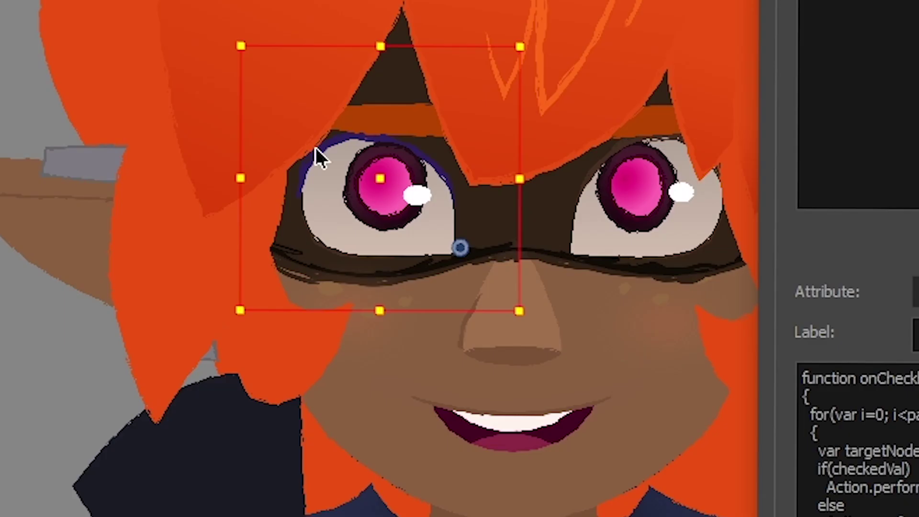
# - Add the selected top eyelid drawing to the wizard's target nodes
pyautogui.click(424, 159)
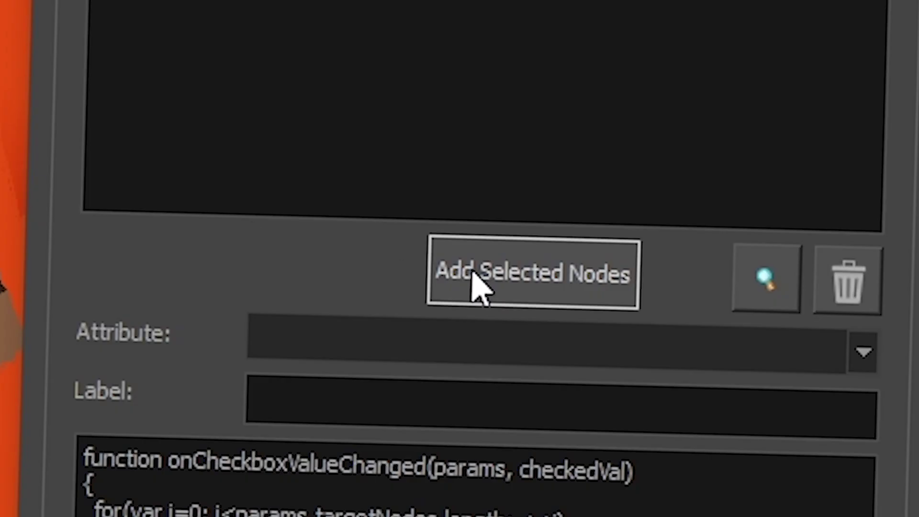
pyautogui.click(493, 280)
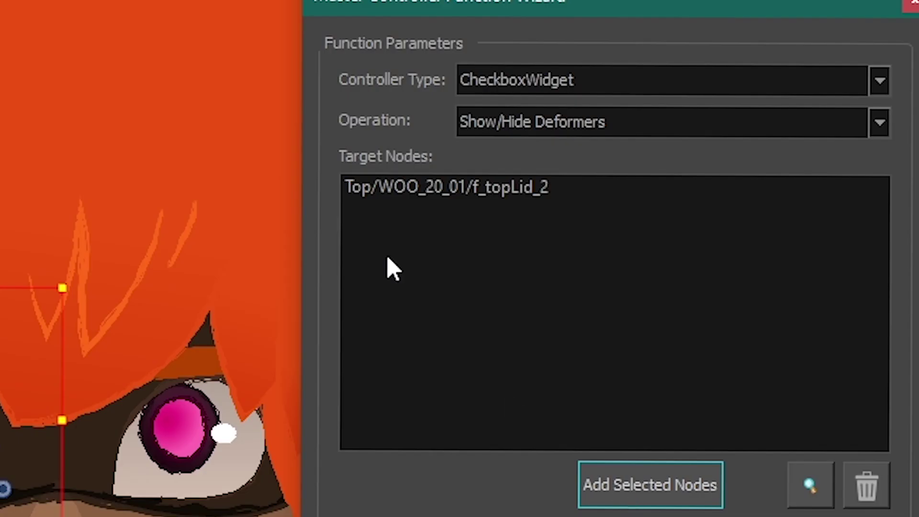
pyautogui.click(384, 192)
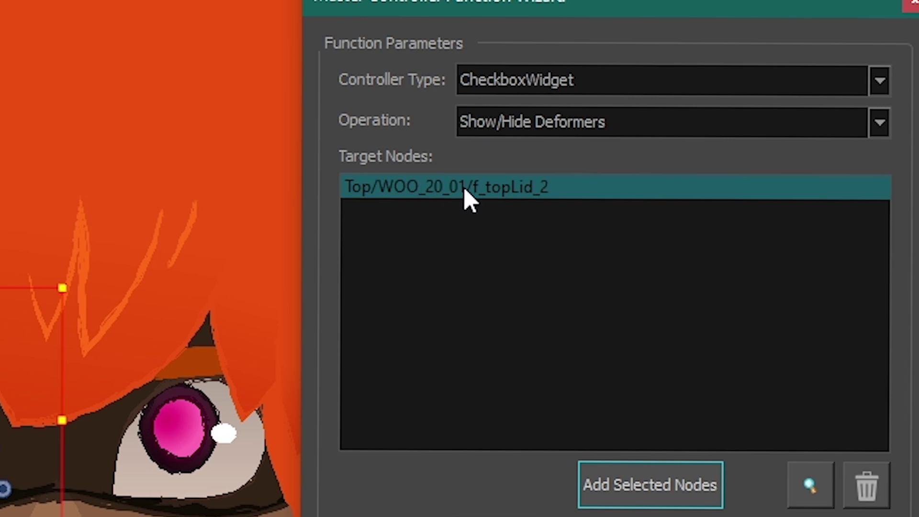
pyautogui.click(452, 223)
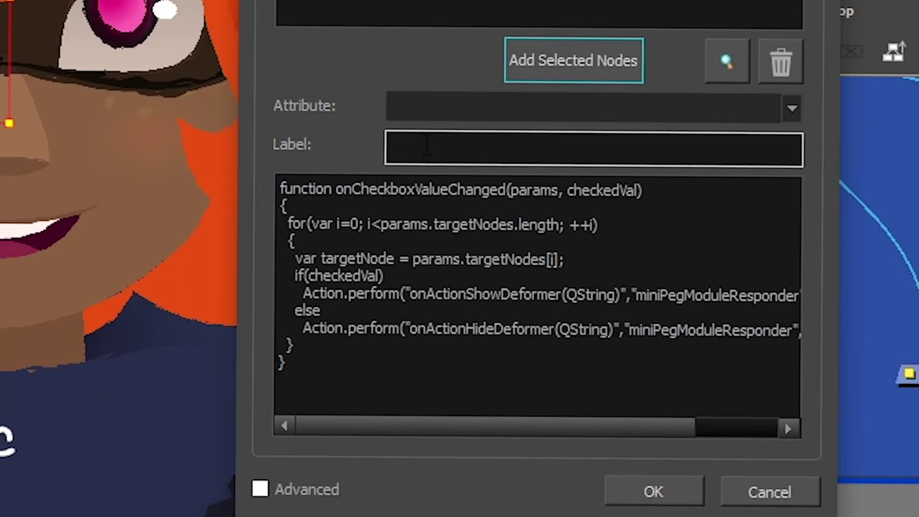
# - Label the checkbox controller WOO_F_topEyelid_01
pyautogui.click(430, 141)
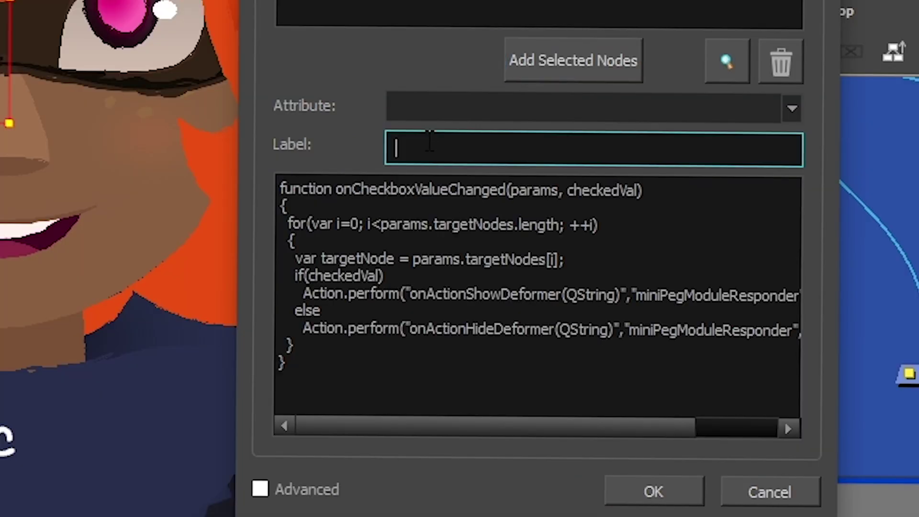
pyautogui.write('wOO_F_top')
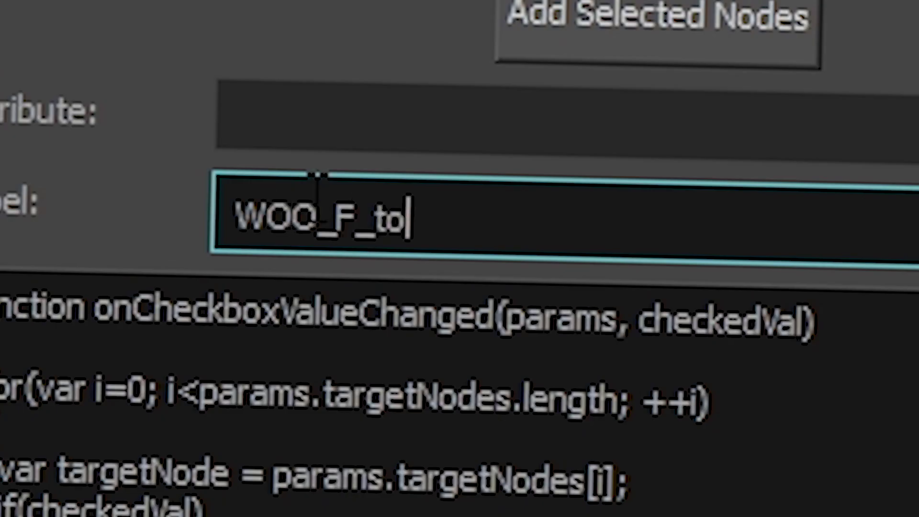
pyautogui.write('Eyelid_0')
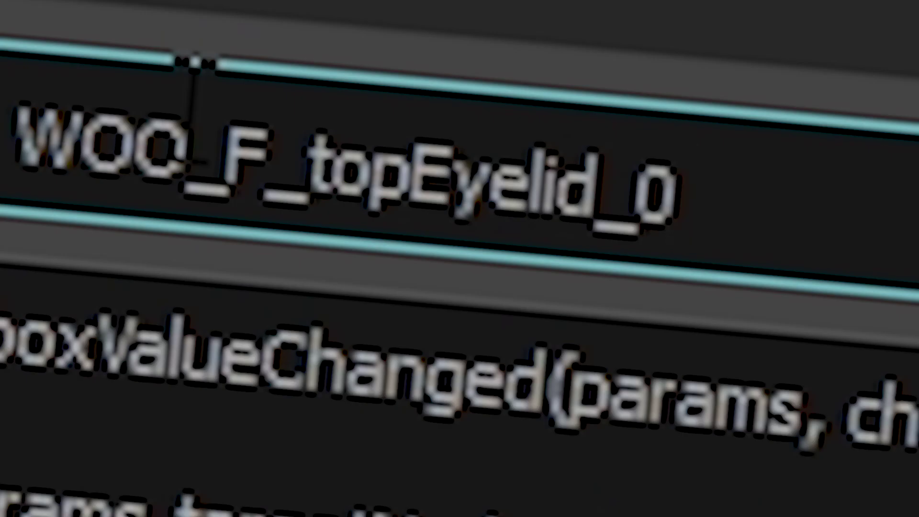
pyautogui.write('1')
pyautogui.click(386, 276)
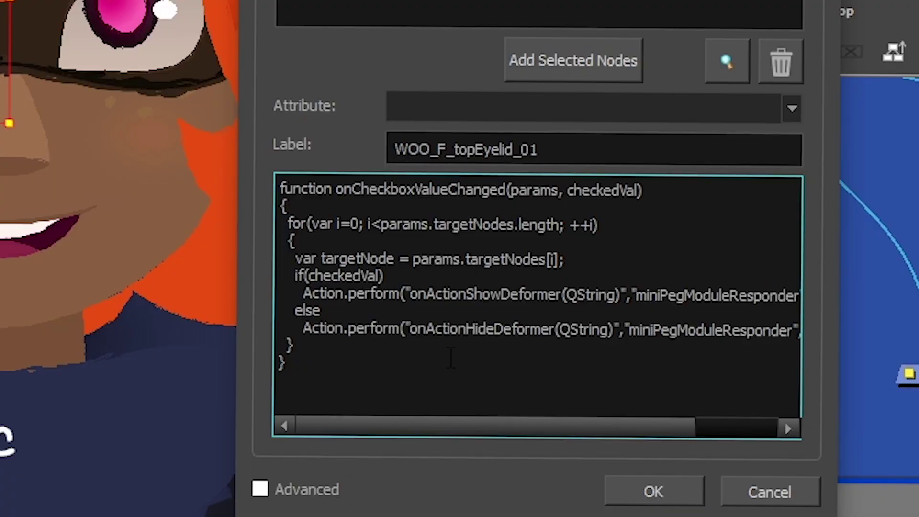
# - Accept the wizard settings and attach the new controller to the Top/WOO_20_01/NECKLACE_COMP composite
pyautogui.click(630, 487)
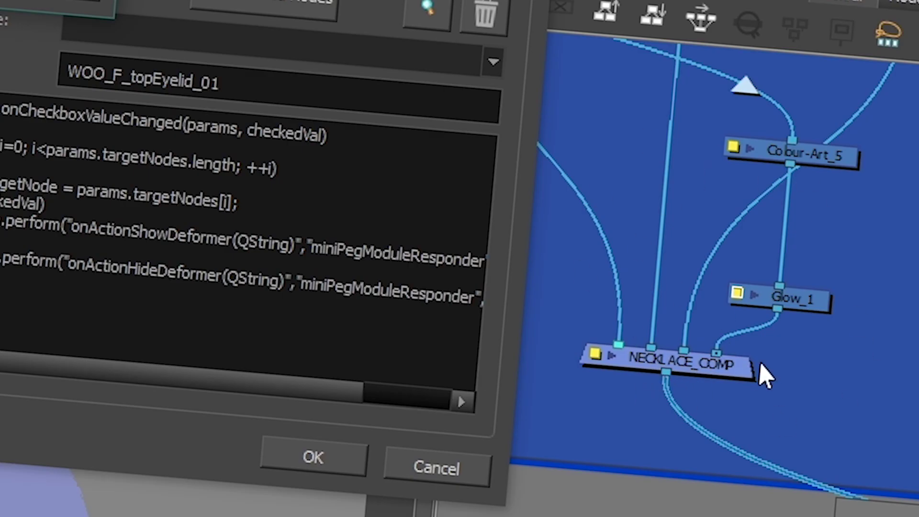
pyautogui.click(693, 217)
pyautogui.click(580, 253)
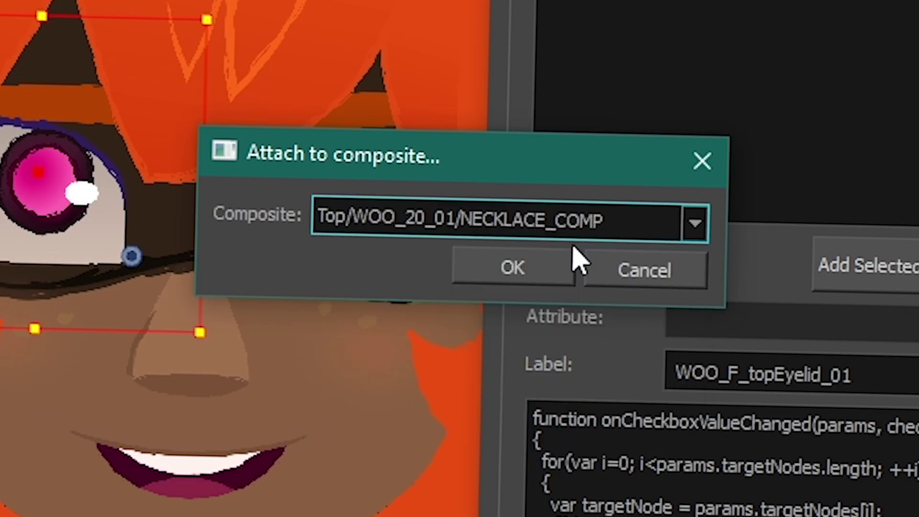
pyautogui.click(548, 264)
pyautogui.moveTo(758, 370); pyautogui.dragTo(744, 351)
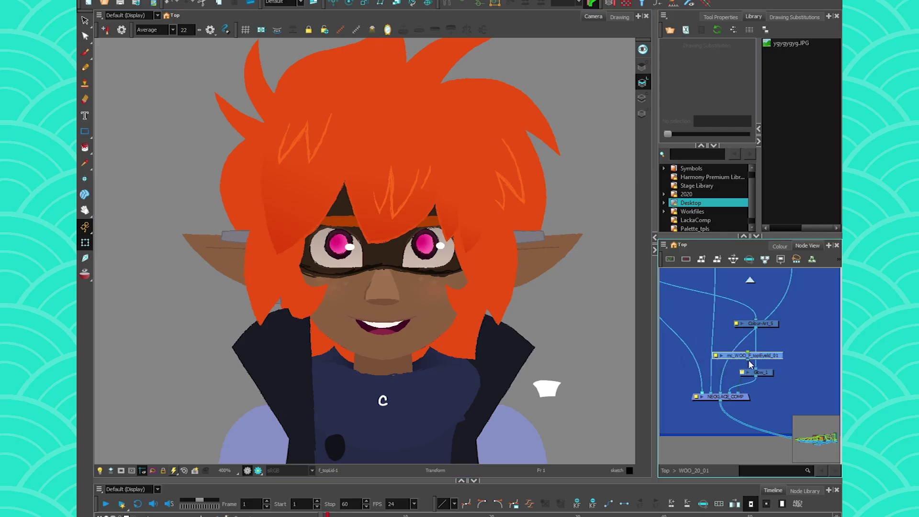
pyautogui.moveTo(722, 299); pyautogui.dragTo(710, 302)
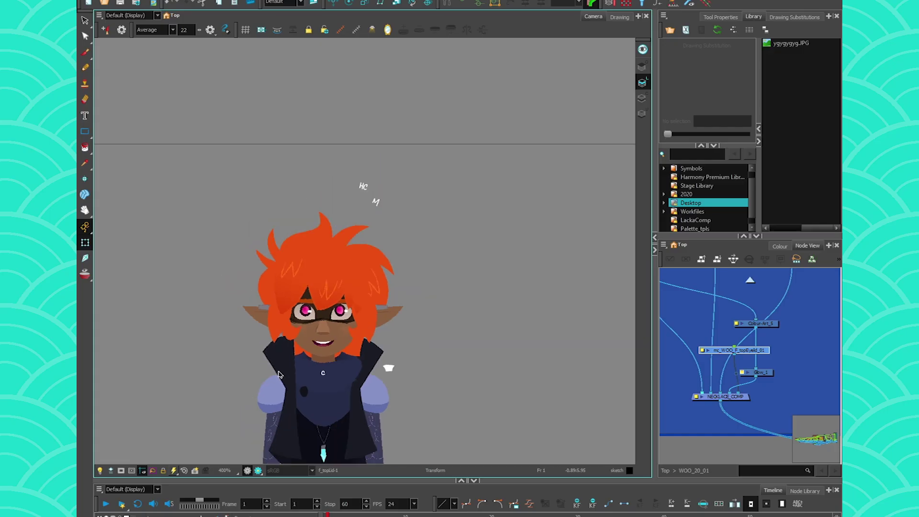
# - Add a parent peg to the mc_WOO_F_topEyelid_01 node and move its checkbox from the character's waist to beside the head
pyautogui.scroll(-1, 280, 375)
pyautogui.moveTo(195, 407); pyautogui.dragTo(294, 198)
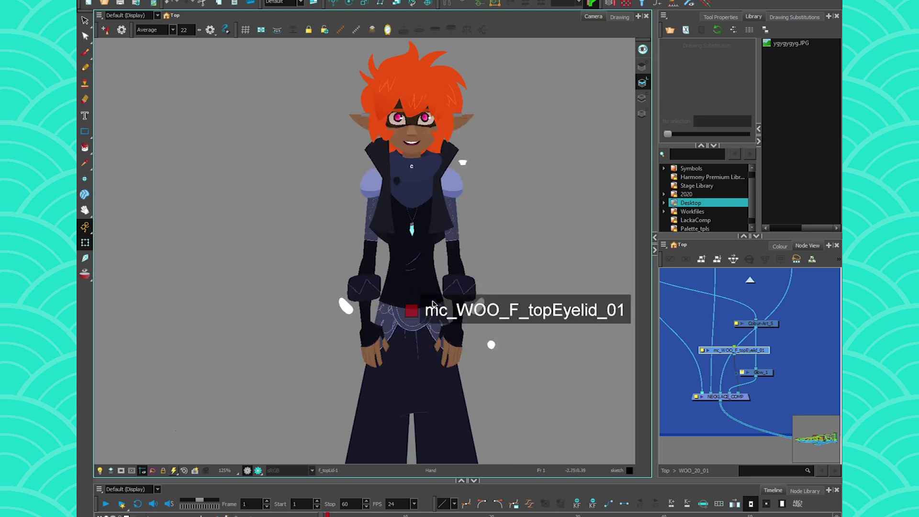
pyautogui.moveTo(432, 303); pyautogui.dragTo(375, 306)
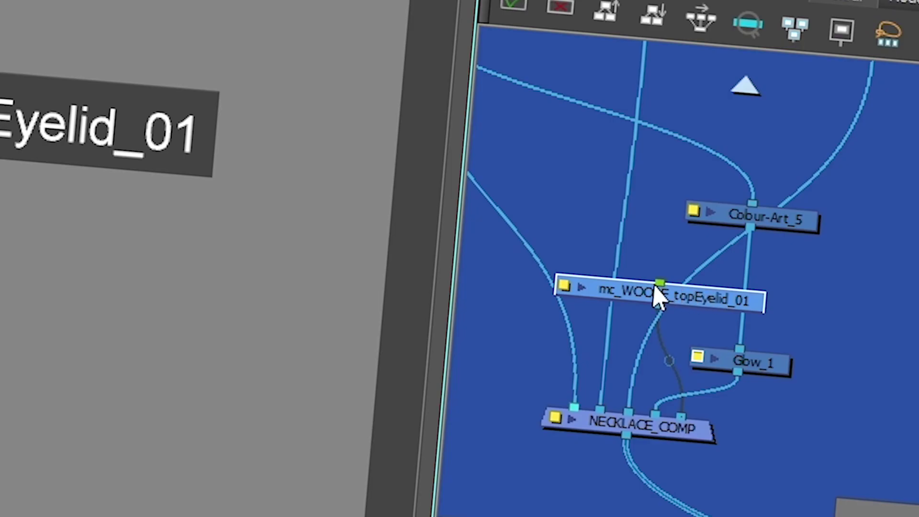
pyautogui.hotkey('ctrl', 'p')
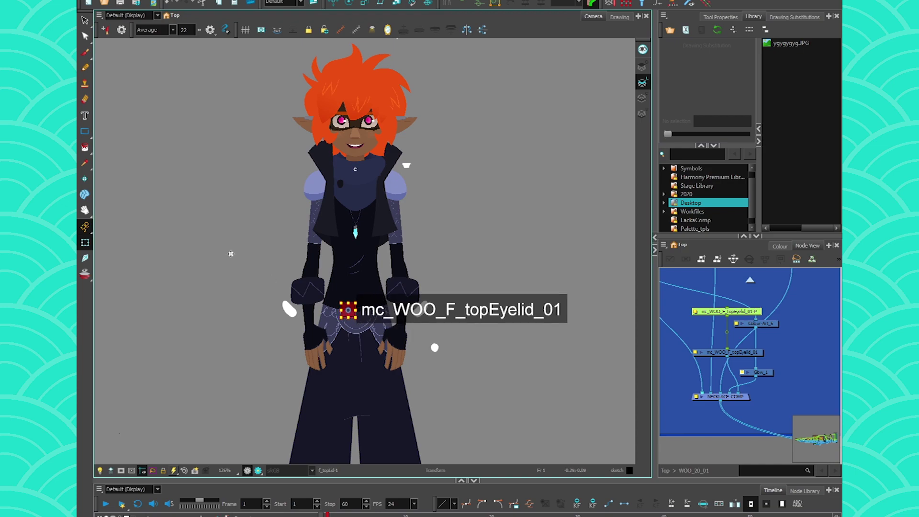
pyautogui.moveTo(344, 311); pyautogui.dragTo(442, 103)
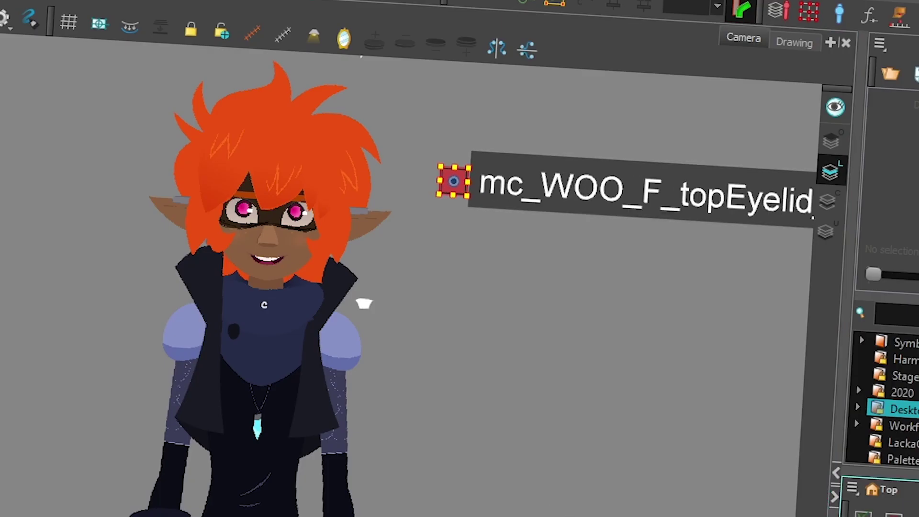
pyautogui.press('Escape')
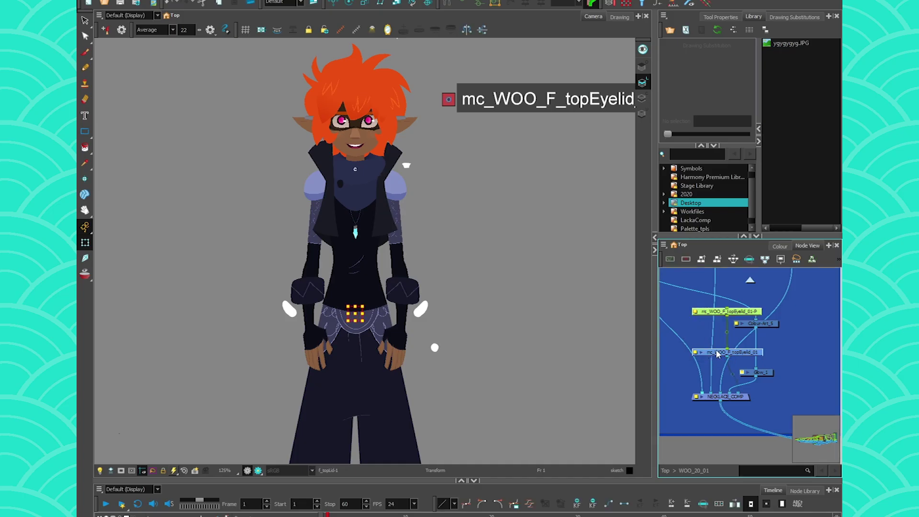
# - Transfer the mc_WOO_F_topEyelid_01 controller and its peg to the MASTER CONTROLERZ group and connect the controller to that group's composite
pyautogui.hotkey('ctrl', 'x')
pyautogui.scroll(-5, 716, 377)
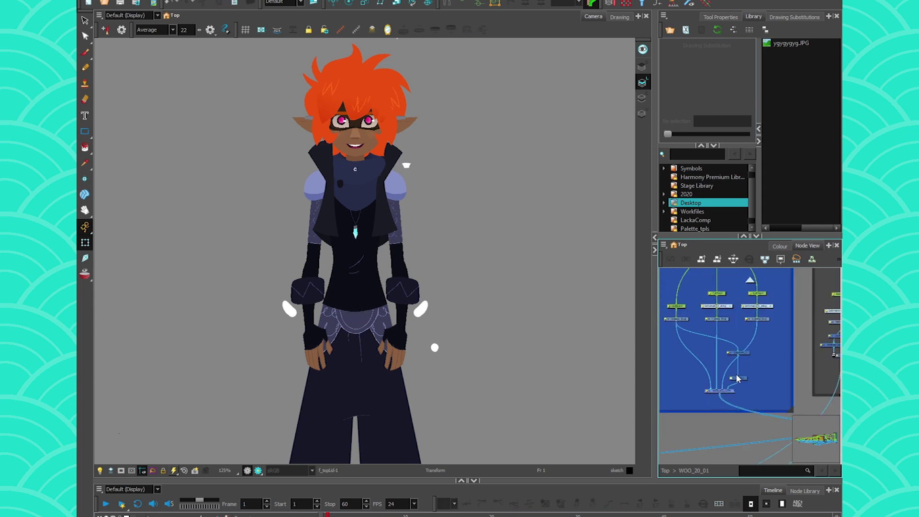
pyautogui.moveTo(732, 384); pyautogui.dragTo(738, 357)
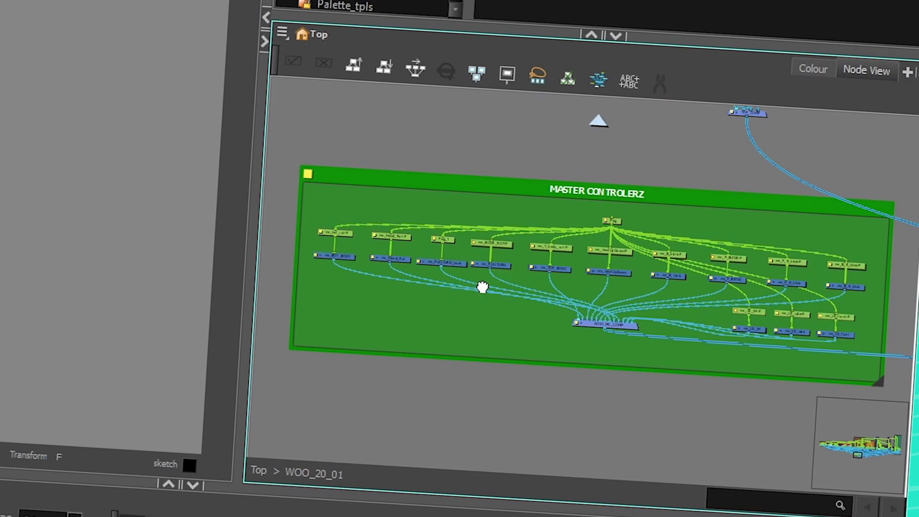
pyautogui.moveTo(482, 287); pyautogui.dragTo(494, 285)
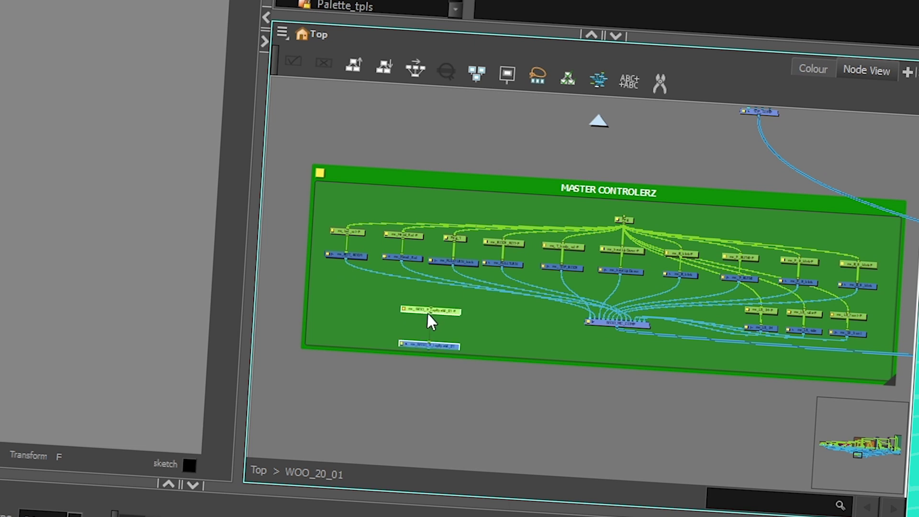
pyautogui.moveTo(447, 344); pyautogui.dragTo(635, 315)
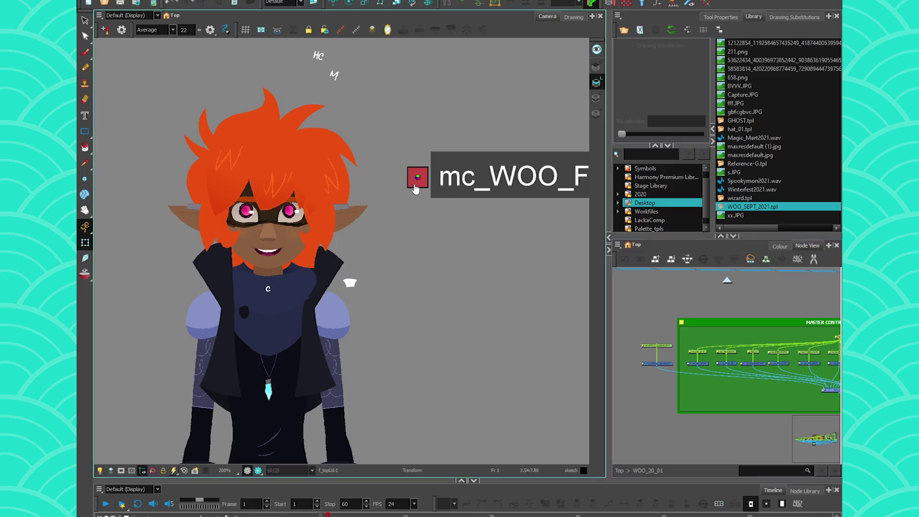
# - Toggle the mc_WOO_F_topEyelid_01 checkbox to test the eyelid deformers, and delete the controller node together with its peg
pyautogui.click(414, 186)
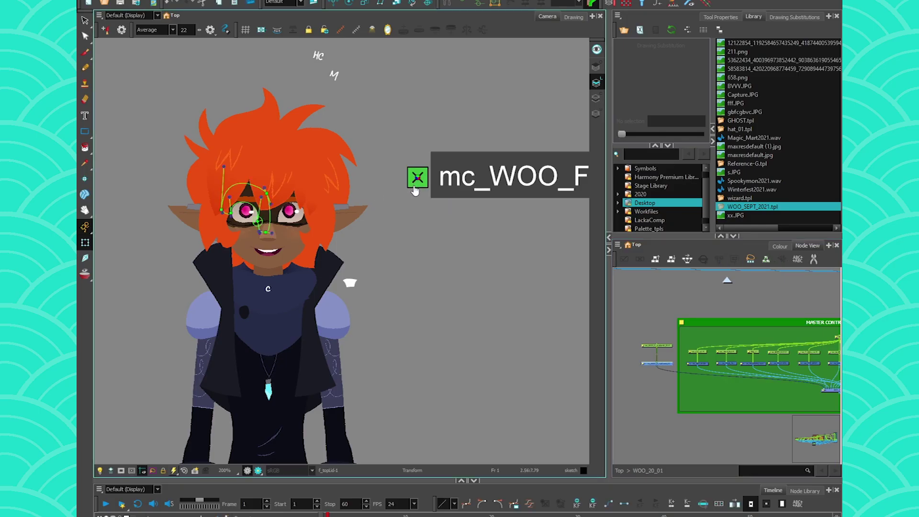
pyautogui.click(416, 188)
pyautogui.click(415, 188)
pyautogui.moveTo(631, 328); pyautogui.dragTo(661, 372)
pyautogui.press('Delete')
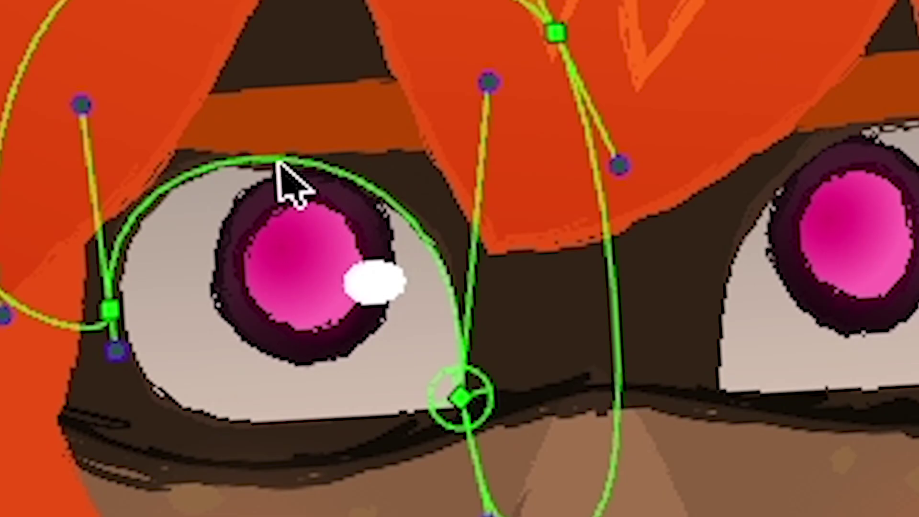
# - Select the f_topLid_2 and f_botLid_2 drawings and open the Master Controller Function Wizard with both as target nodes
pyautogui.click(286, 165)
pyautogui.press('Escape')
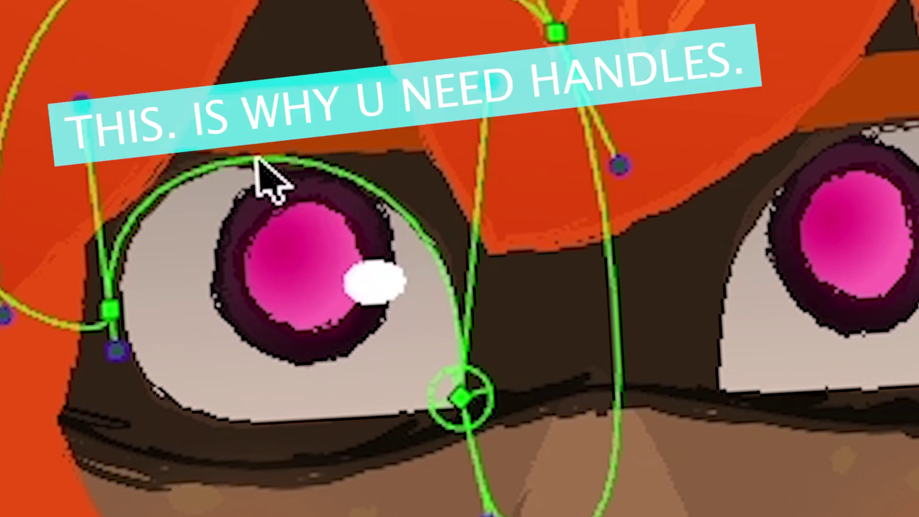
pyautogui.click(271, 165)
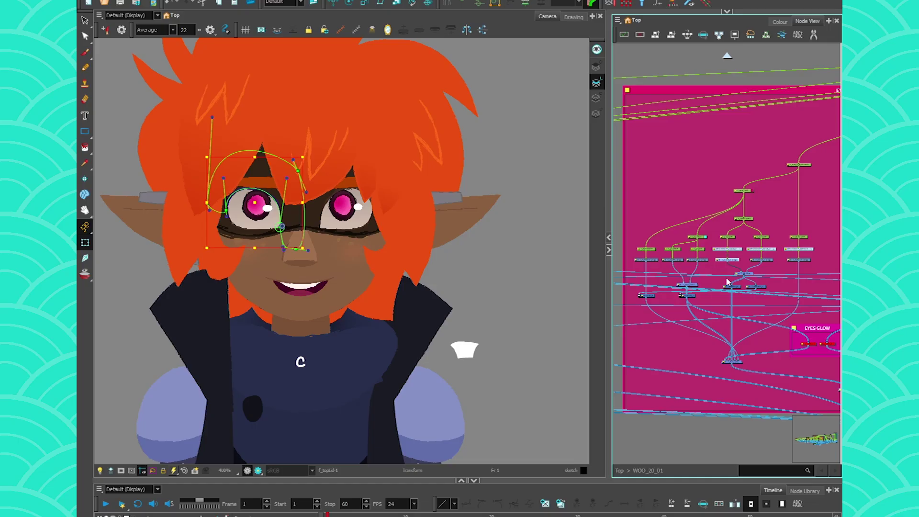
pyautogui.scroll(5, 749, 261)
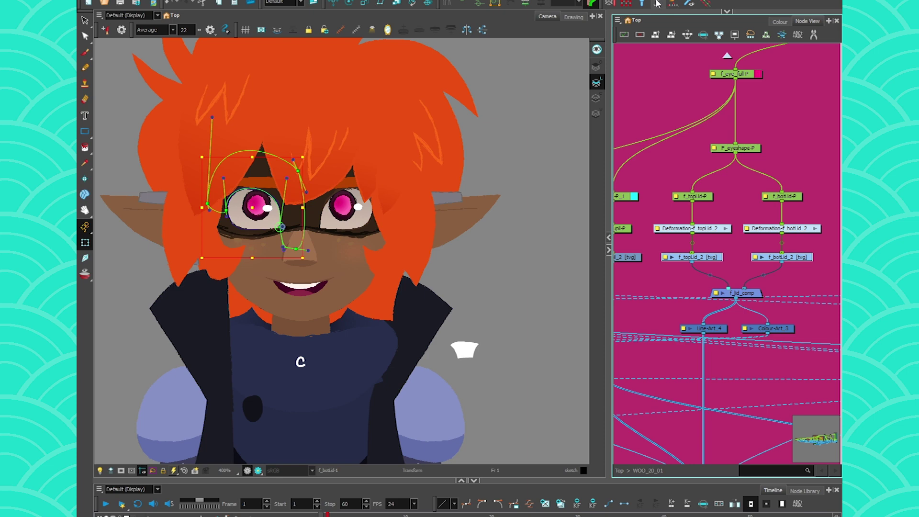
pyautogui.click(657, 2)
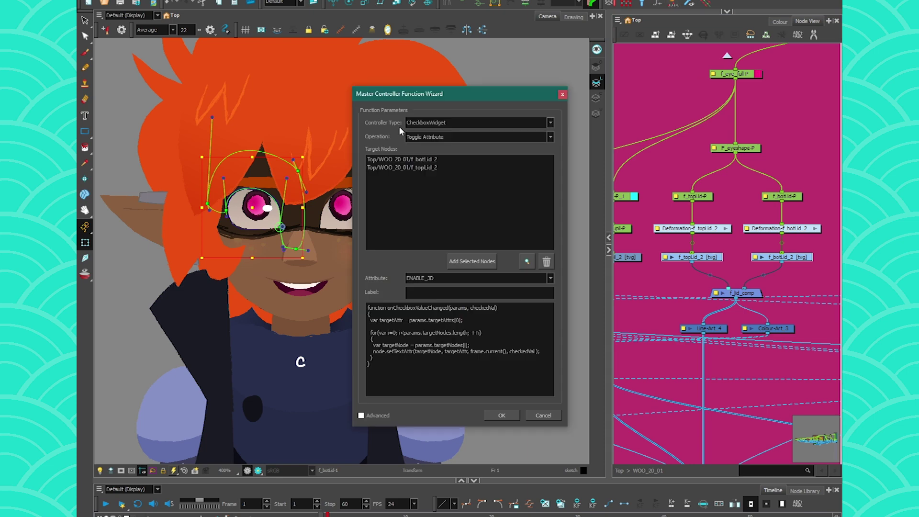
pyautogui.click(402, 168)
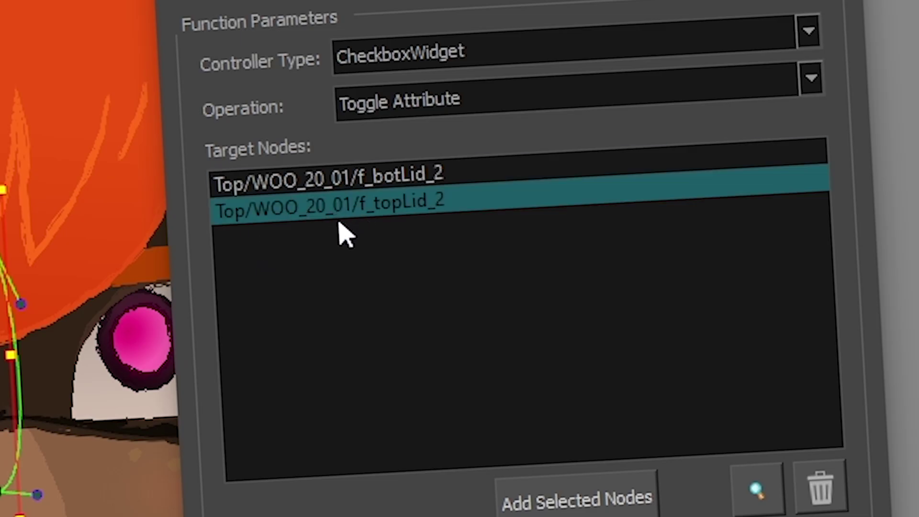
# - Keep CheckboxWidget as the controller type and set the operation to Show/Hide Deformers
pyautogui.click(345, 68)
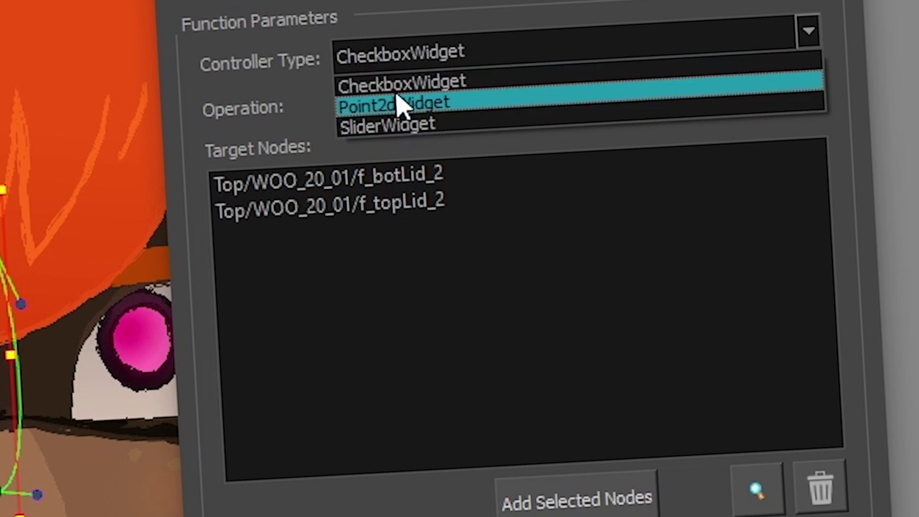
pyautogui.click(359, 92)
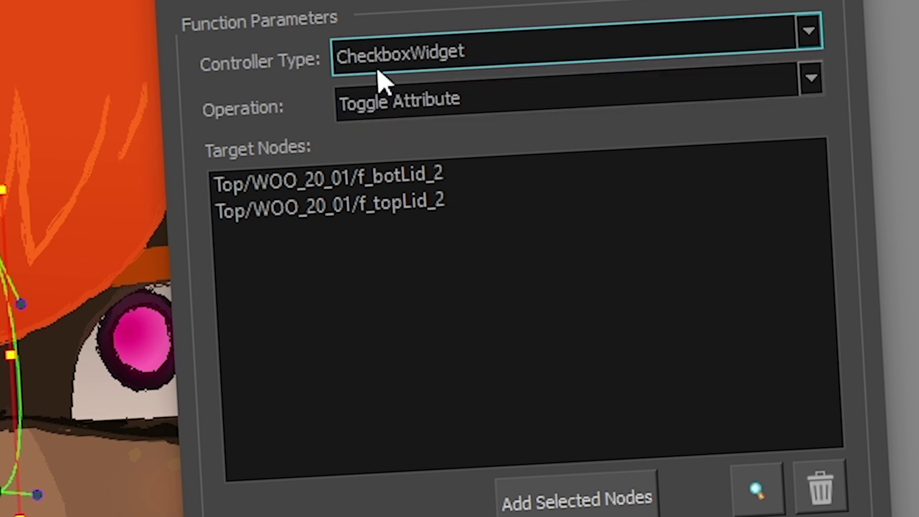
pyautogui.click(357, 105)
pyautogui.click(373, 192)
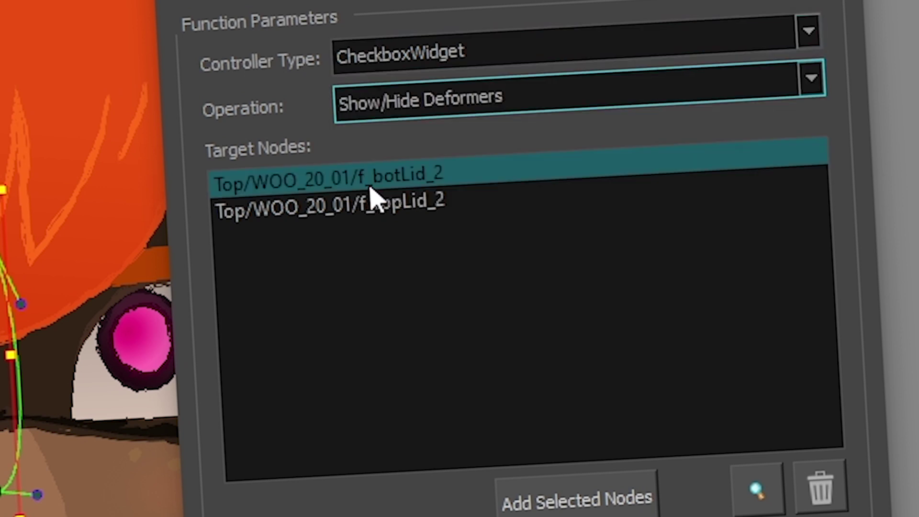
# - Label the new checkbox controller F_eye_def
pyautogui.click(351, 180)
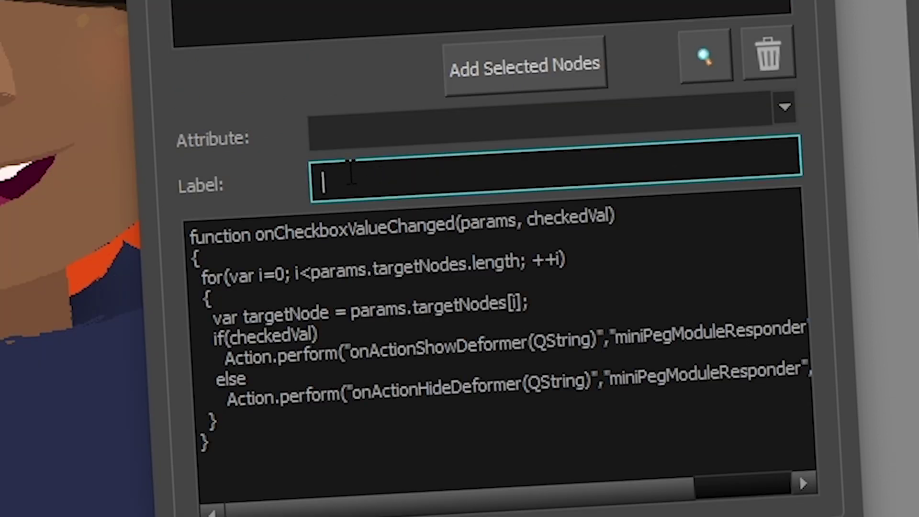
pyautogui.write('F_eye__d')
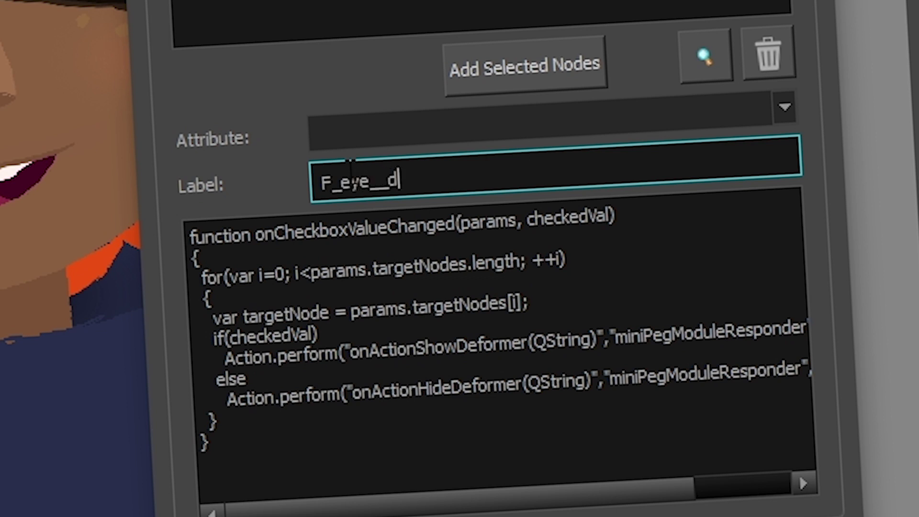
pyautogui.press('BackSpace')
pyautogui.press('BackSpace')
pyautogui.write('def')
pyautogui.press('Return')
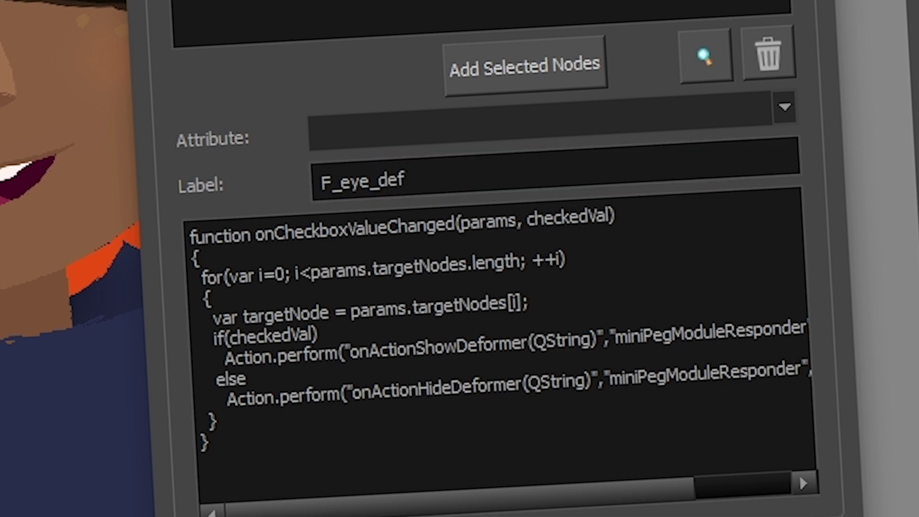
# - Accept the wizard settings and attach the controller to the Top/WOO_20_01/b_lid_comp composite
pyautogui.click(809, 192)
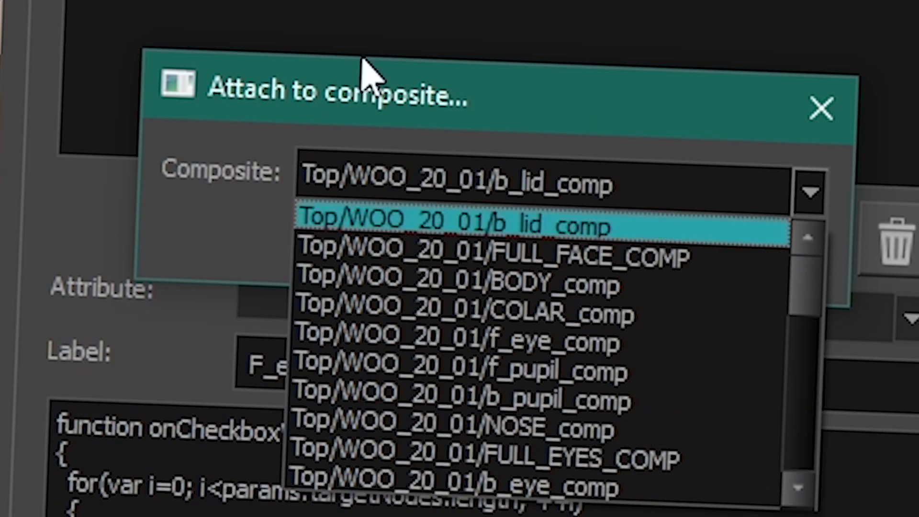
pyautogui.click(497, 417)
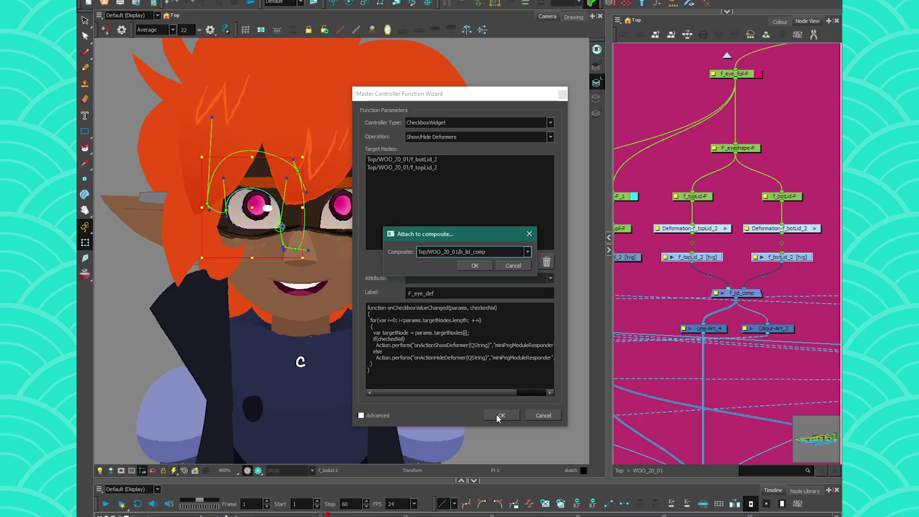
pyautogui.click(476, 264)
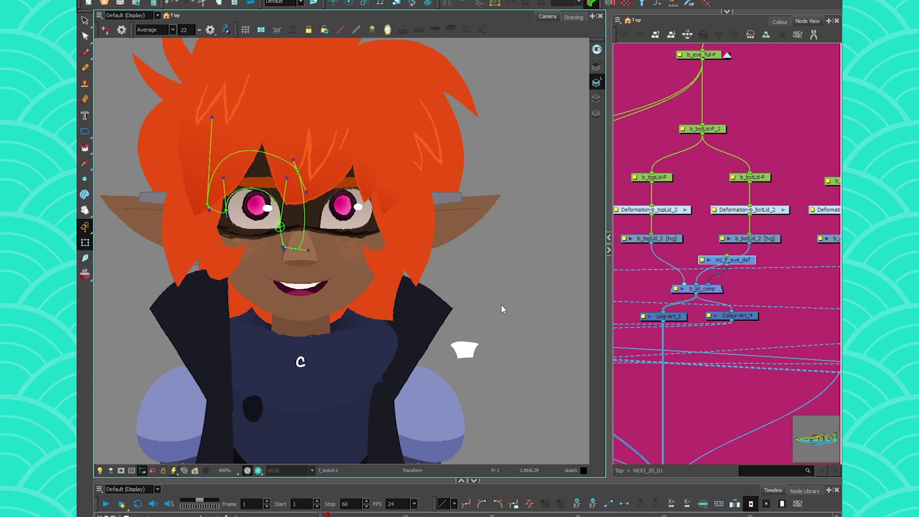
# - Position the mc_F_eye_def checkbox beside the character's head using a parent peg, and toggle it to test the eyelid deformers
pyautogui.scroll(-2, 515, 287)
pyautogui.scroll(-2, 296, 431)
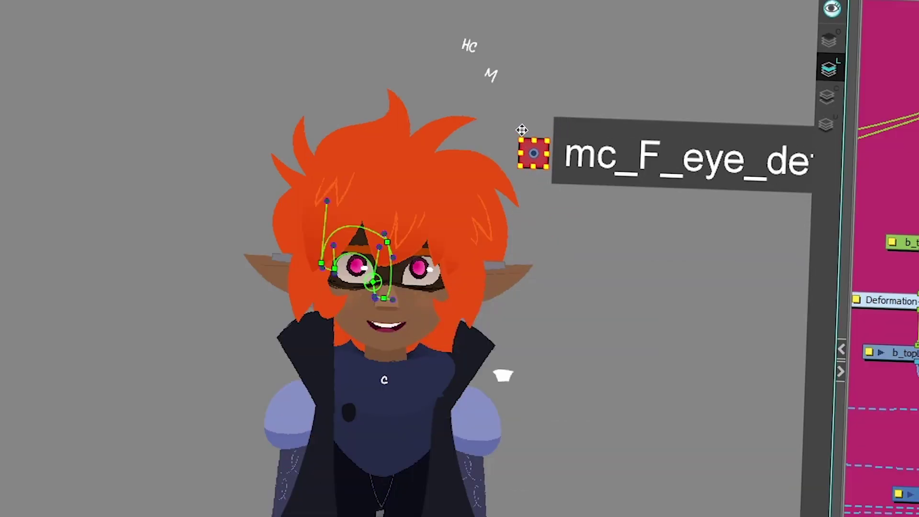
pyautogui.click(503, 113)
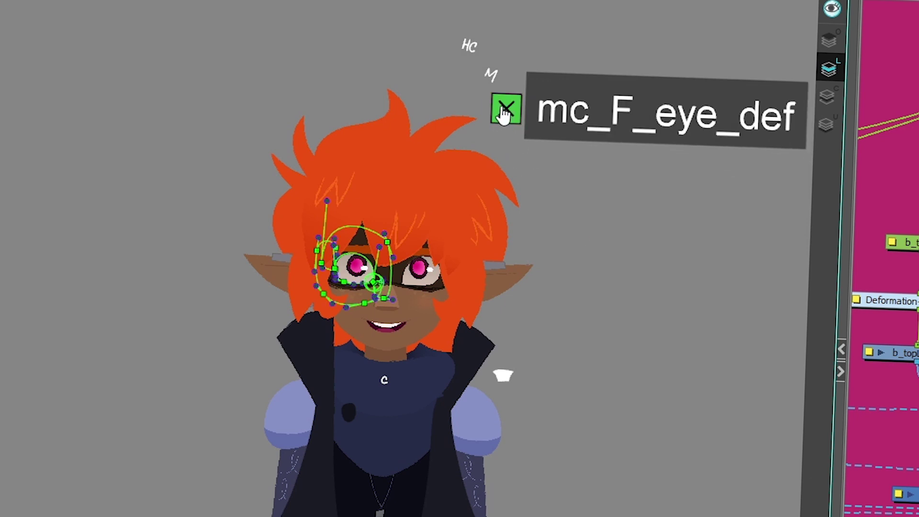
pyautogui.click(505, 115)
pyautogui.click(505, 115)
pyautogui.click(505, 115)
pyautogui.click(504, 115)
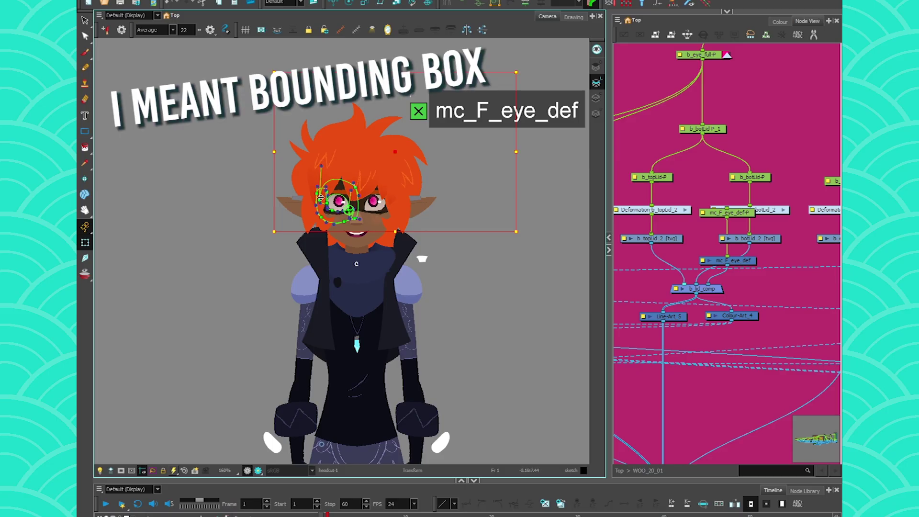
# - Show the deformers of the F_arm drawing, and turn the mc_F_eye_def checkbox back on to display the eyelid deformers too
pyautogui.click(277, 259)
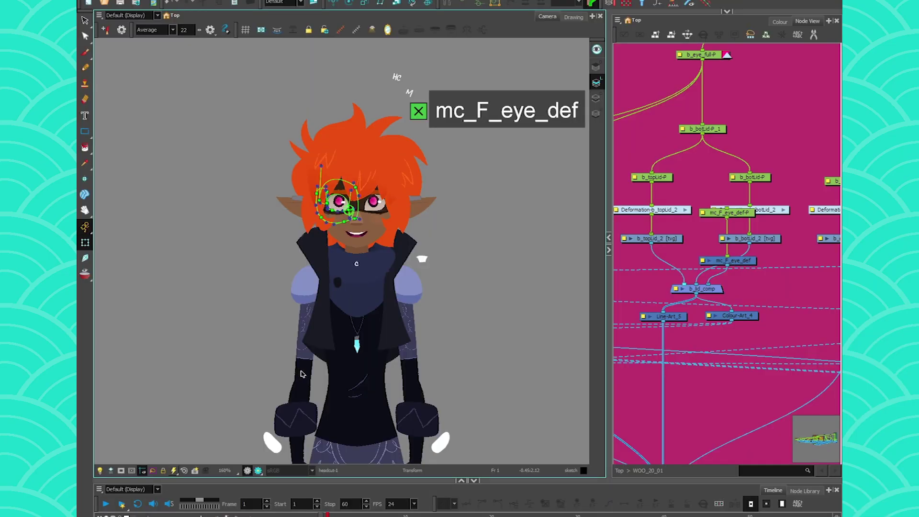
pyautogui.click(302, 371)
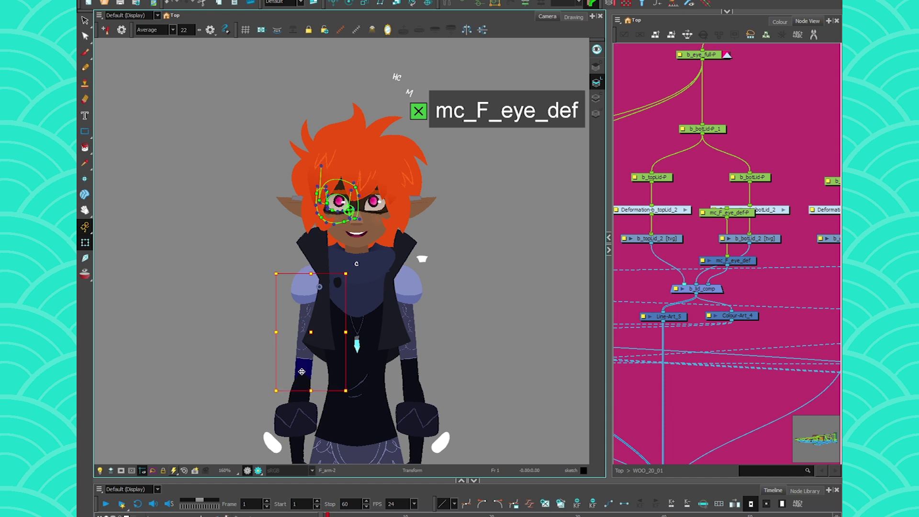
pyautogui.click(463, 3)
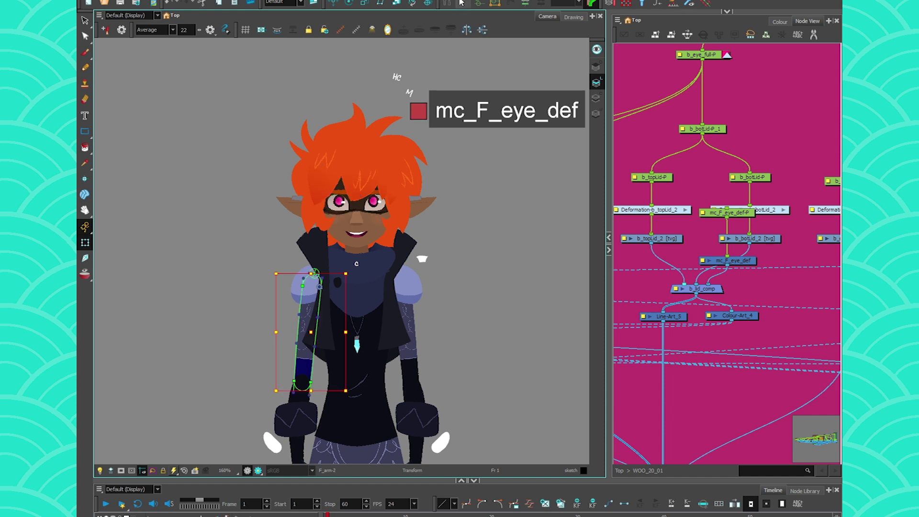
pyautogui.click(240, 238)
pyautogui.click(419, 112)
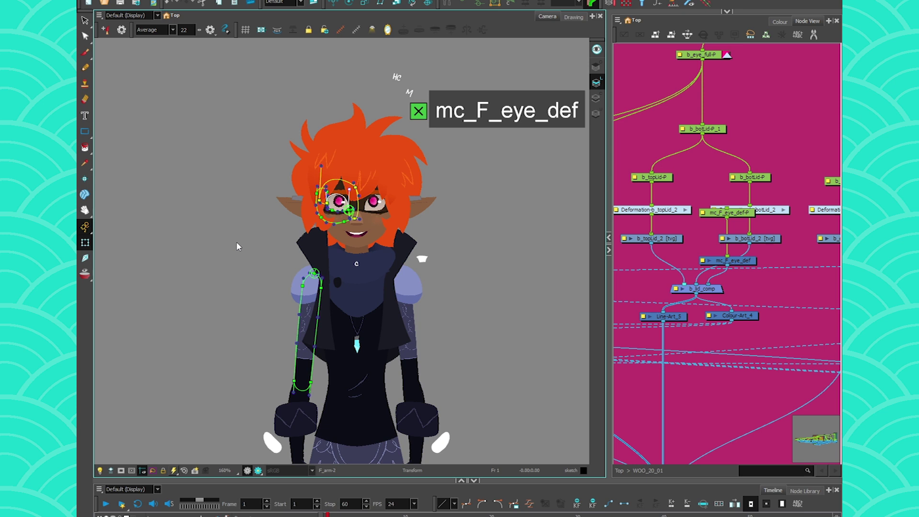
# - Open the Master Controller Function Wizard again for another checkbox controller
pyautogui.click(657, 4)
pyautogui.moveTo(390, 89); pyautogui.dragTo(396, 95)
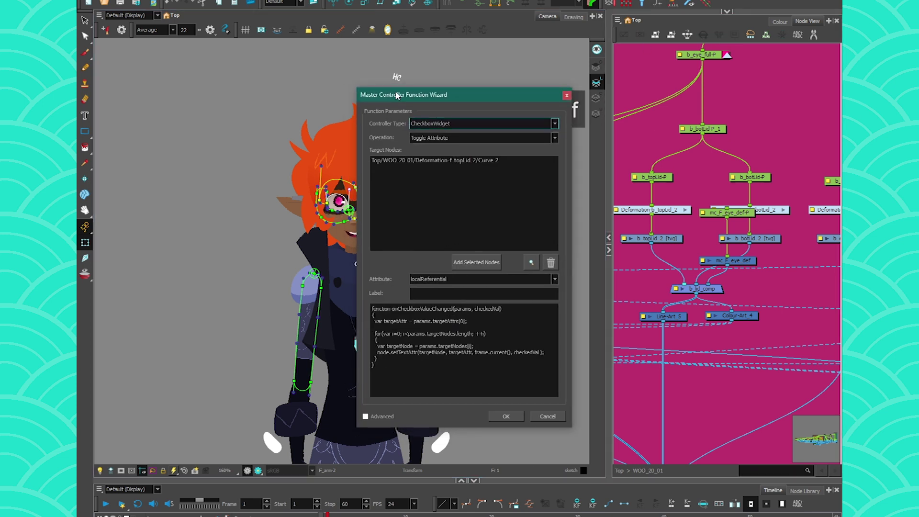